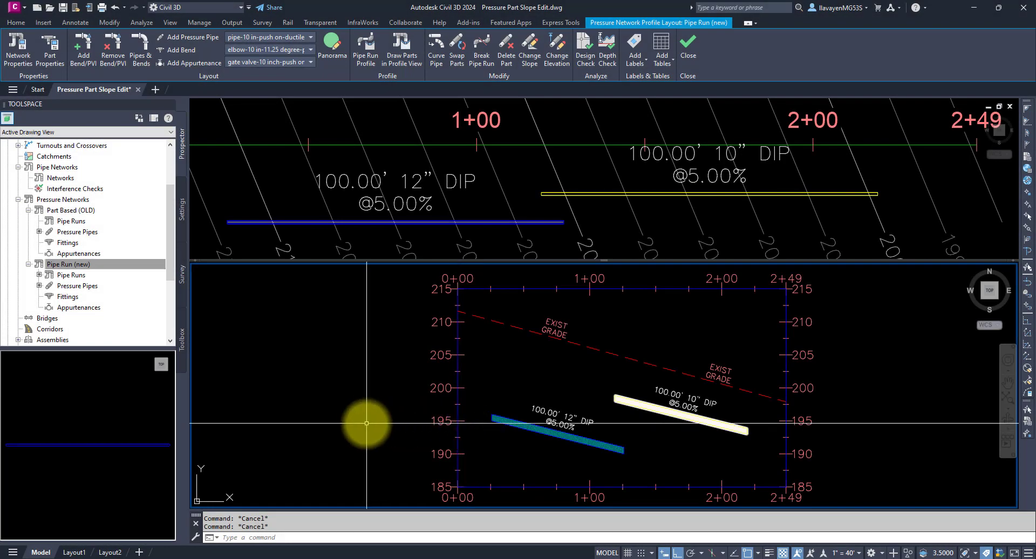
Preview the Pipe Run (new) pressure network and select its 12-inch pipe in the profile
left_click(87, 201)
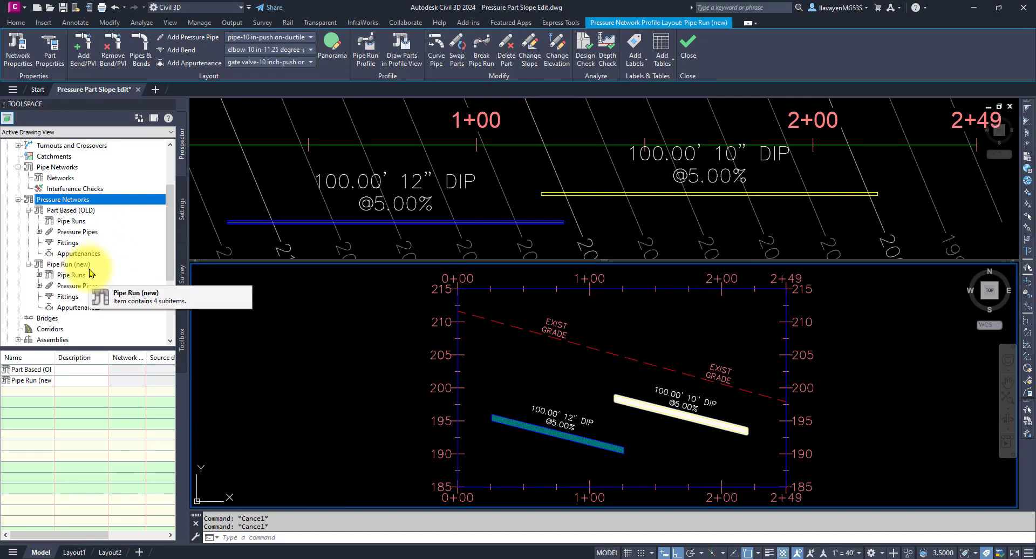
left_click(81, 264)
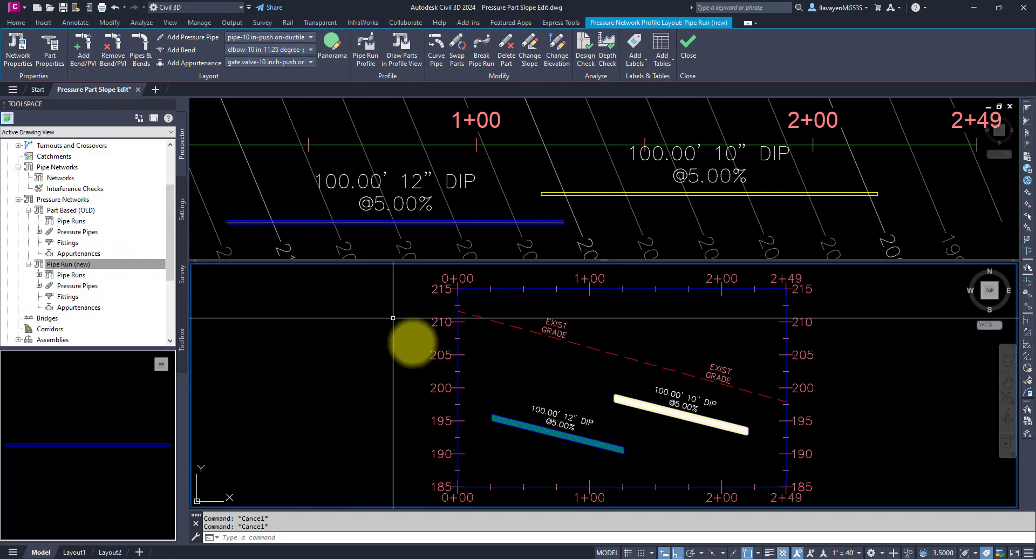
left_click(504, 417)
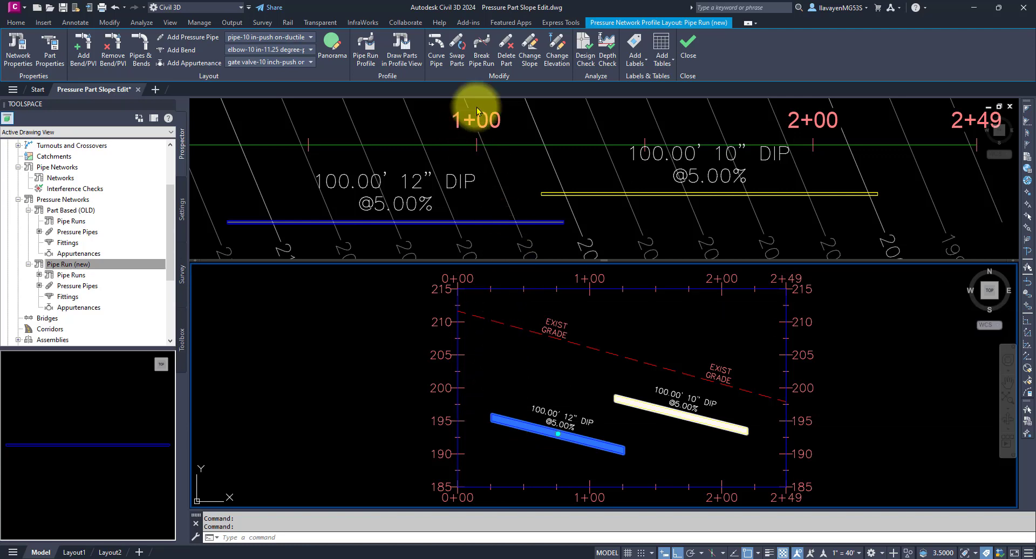
Try Change Slope on the 12-inch pipe, cancel after the part-based-only warning, and regenerate with RE
left_click(524, 63)
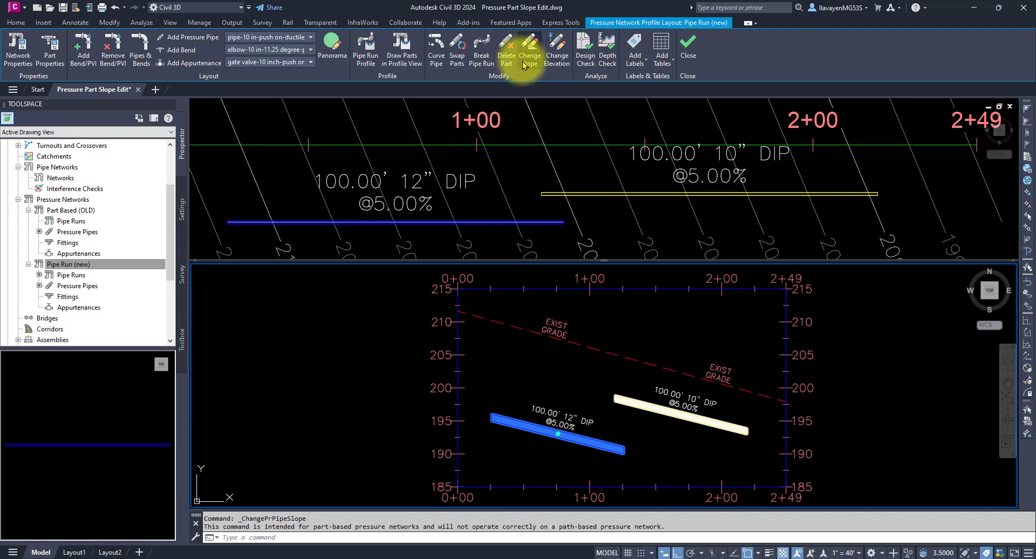
left_click_drag(642, 528, 196, 537)
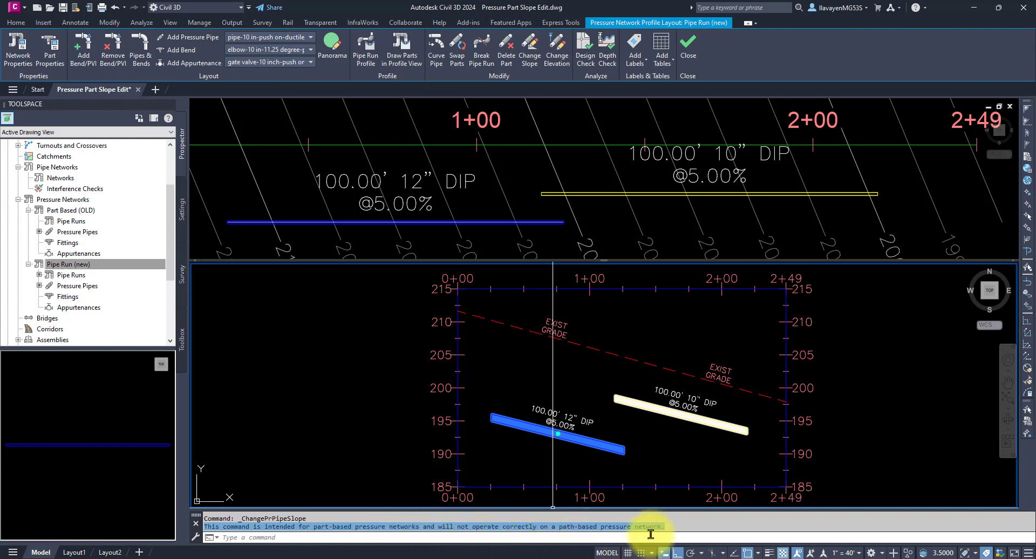
key("Escape")
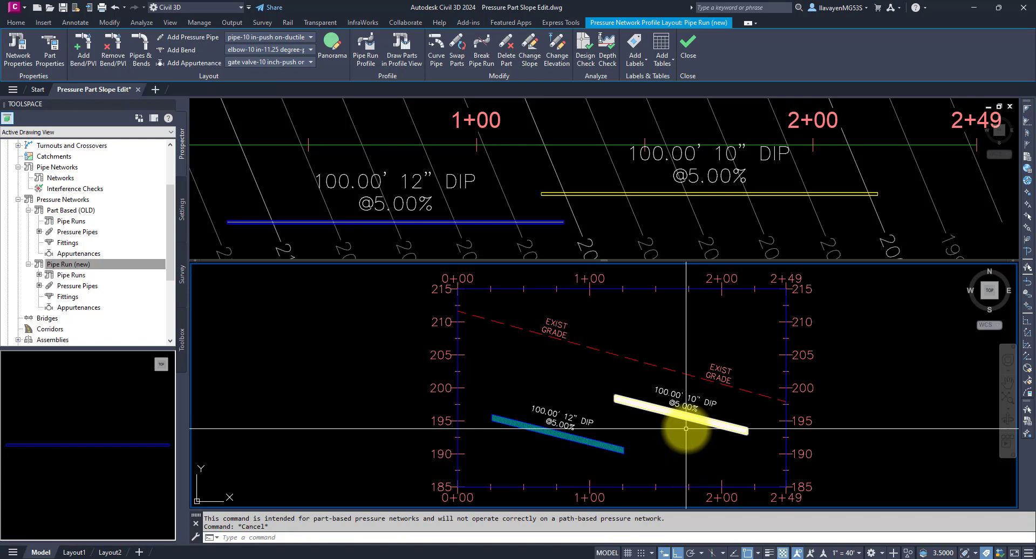
type("RE")
key("Return")
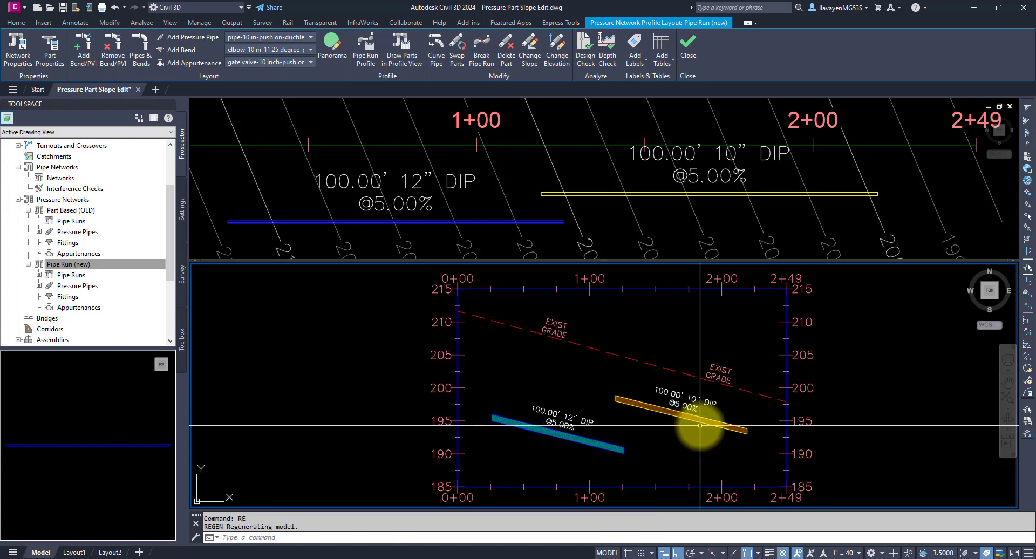
left_click(702, 427)
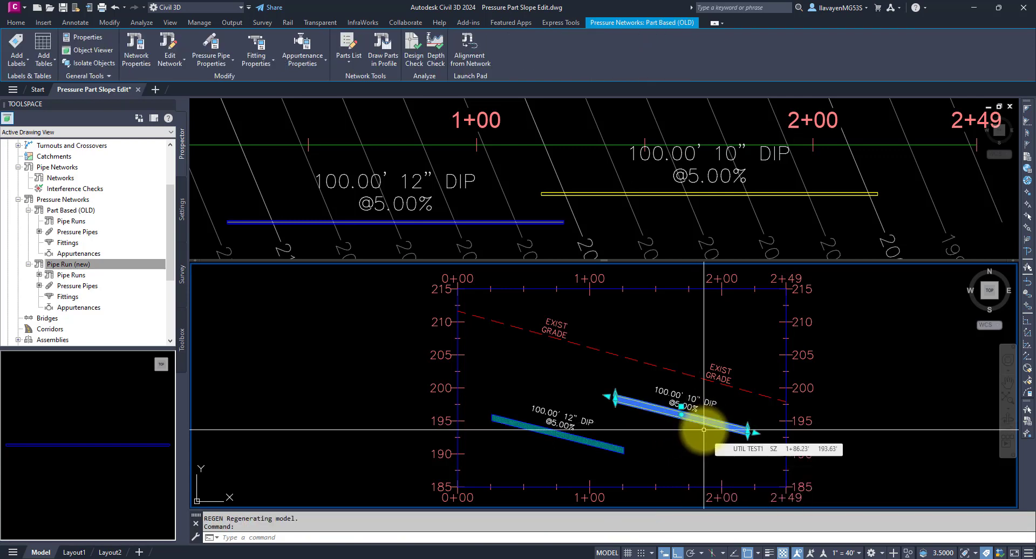
right_click(703, 430)
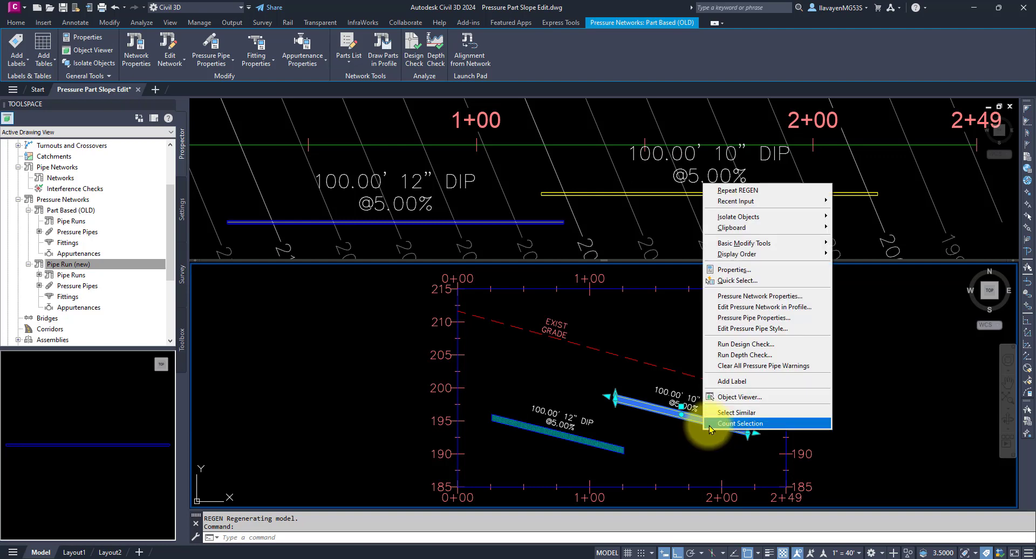
left_click(740, 317)
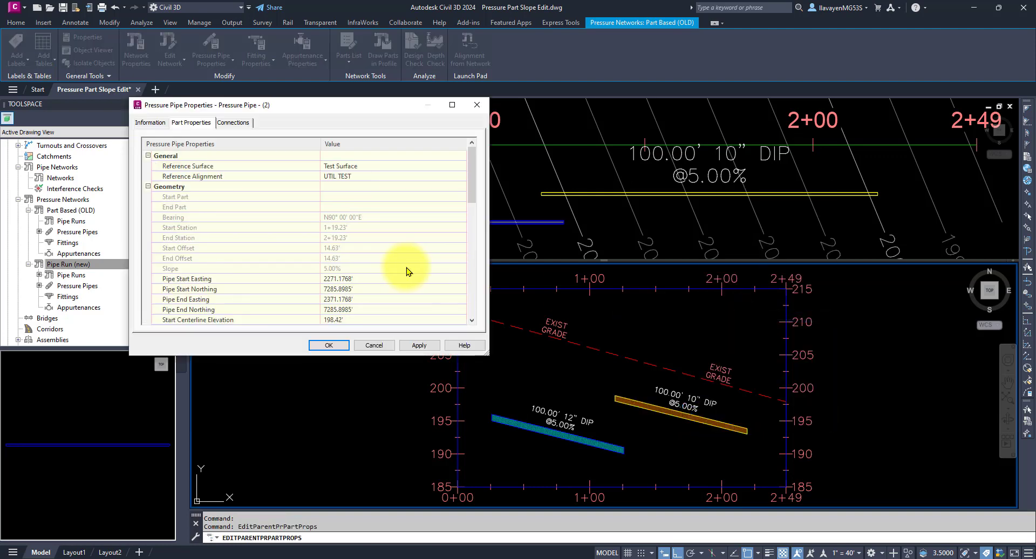
left_click(354, 269)
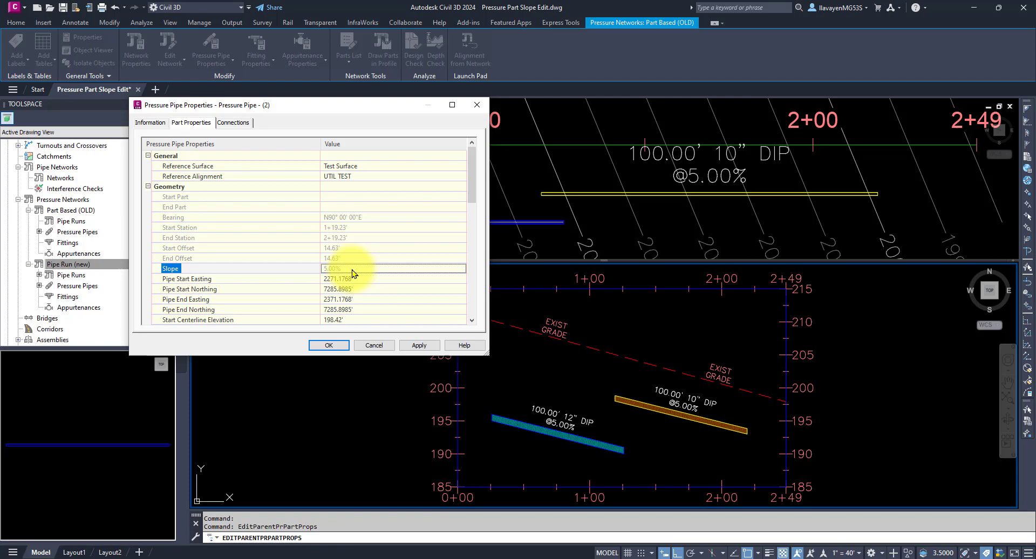
left_click(475, 106)
Select the 10-inch pipe and bring up the Pressure Network Profile Layout tools
left_click(625, 406)
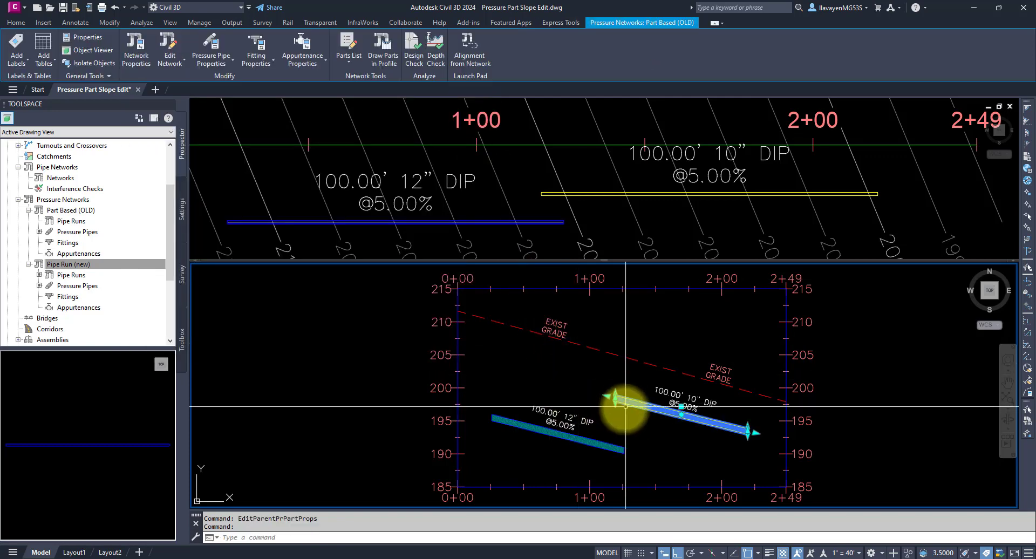
left_click(170, 59)
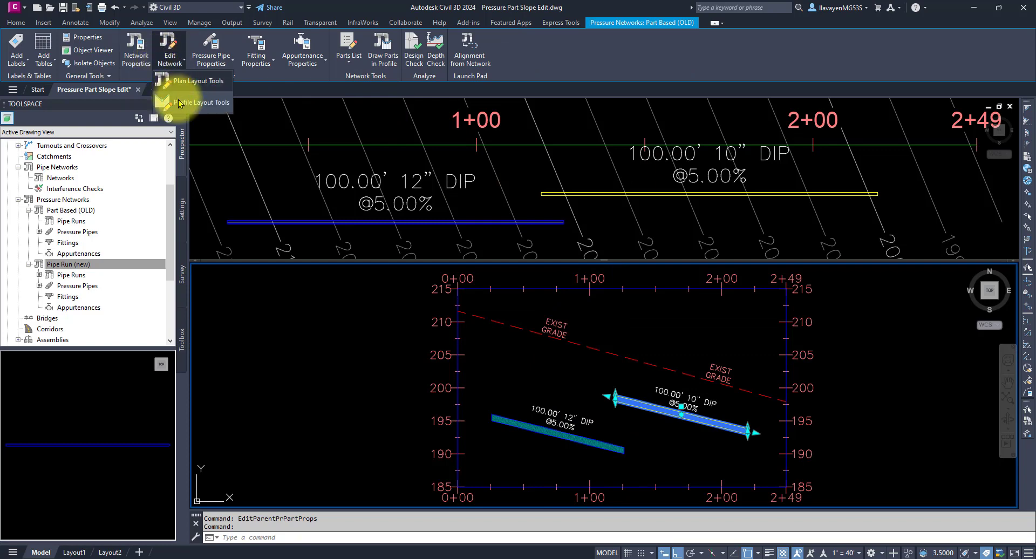
left_click(179, 102)
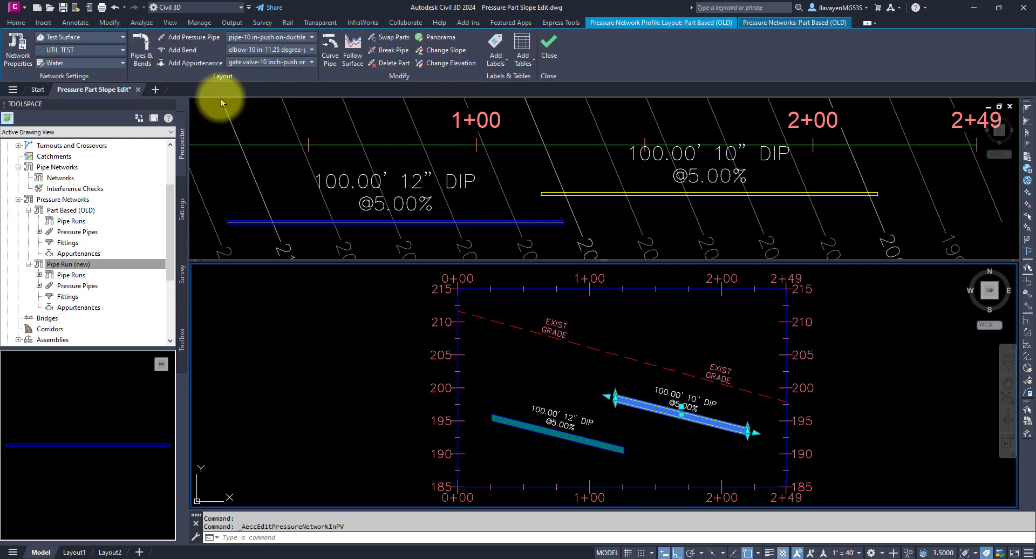
Re-slope the 10-inch pipe from its left end with a value of 2, producing 200.00%
left_click(436, 54)
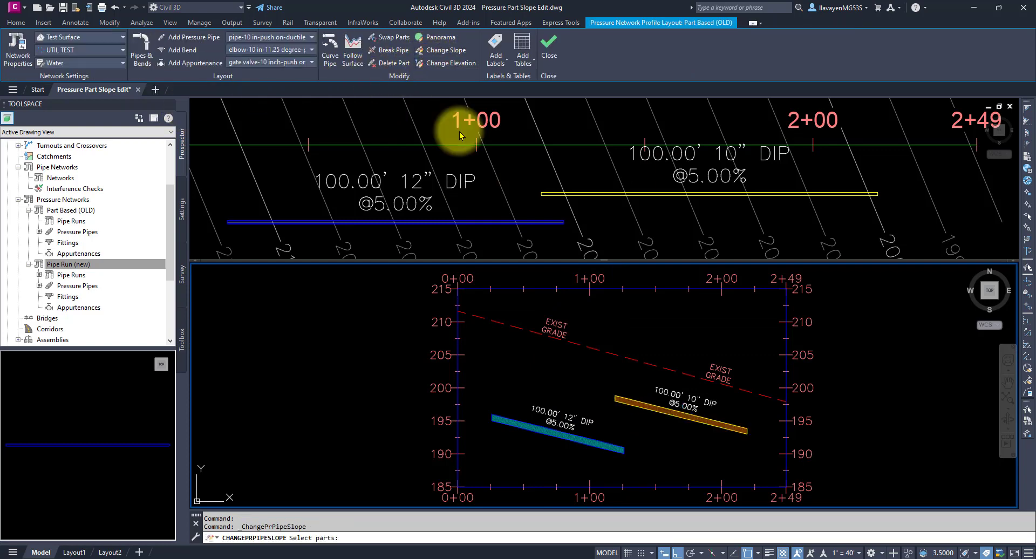
left_click(621, 405)
left_click(617, 403)
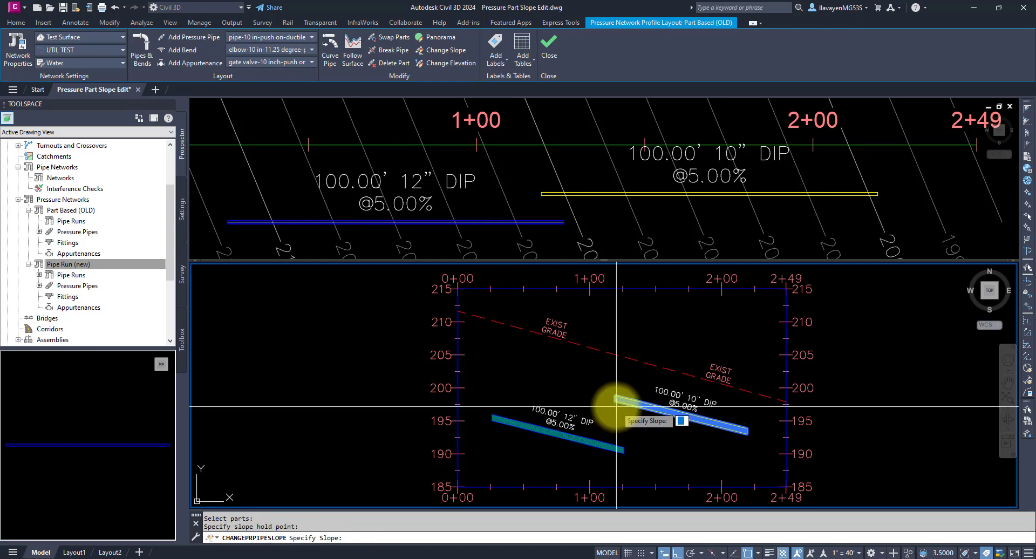
type("2")
key("Return")
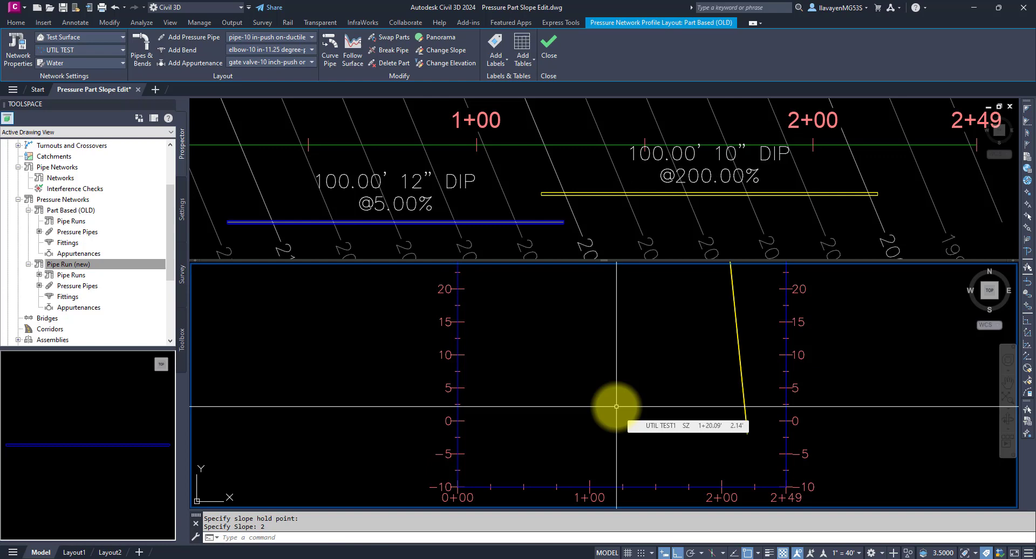
scroll(651, 365, "down", 5)
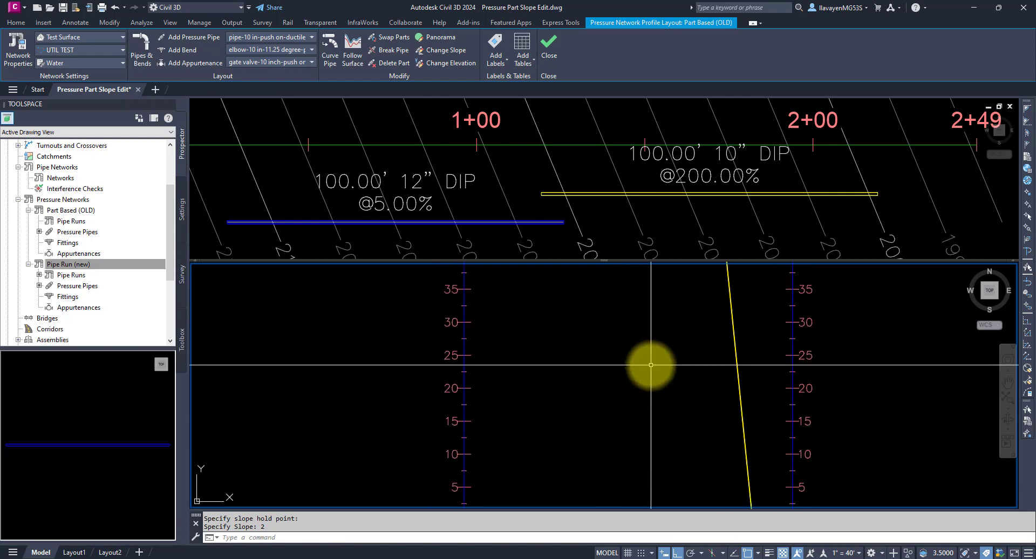
scroll(653, 346, "down", 2)
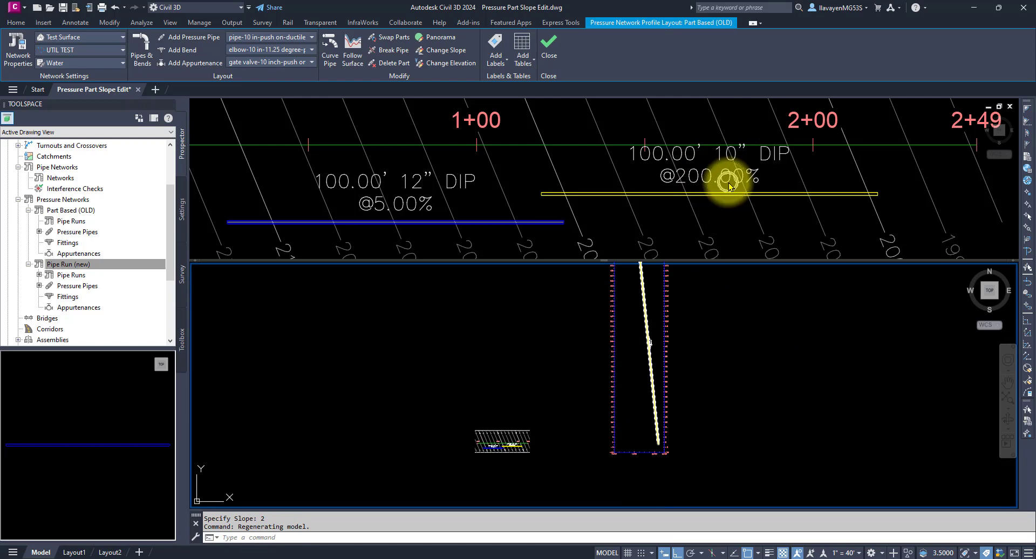
scroll(653, 342, "up", 4)
scroll(674, 338, "up", 2)
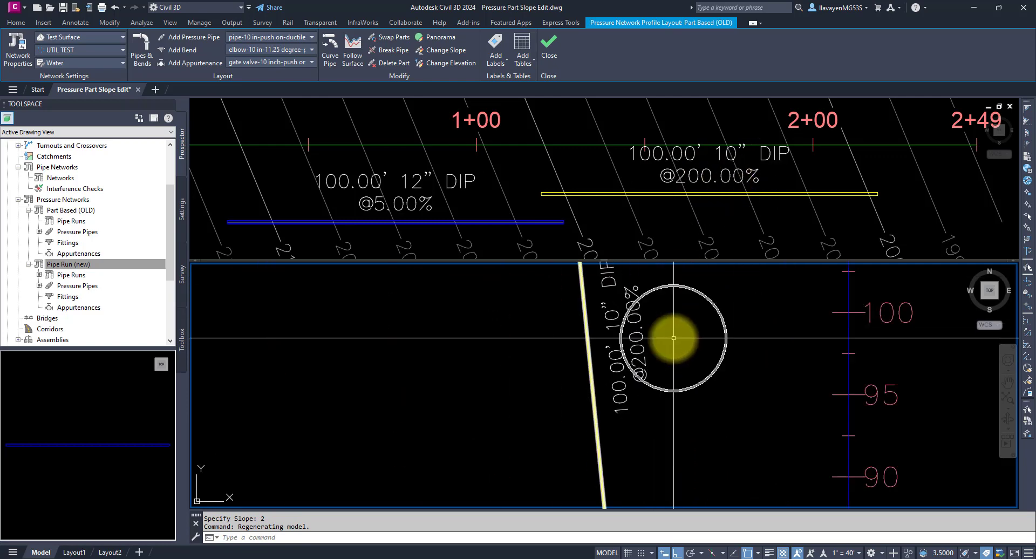
scroll(674, 338, "down", 6)
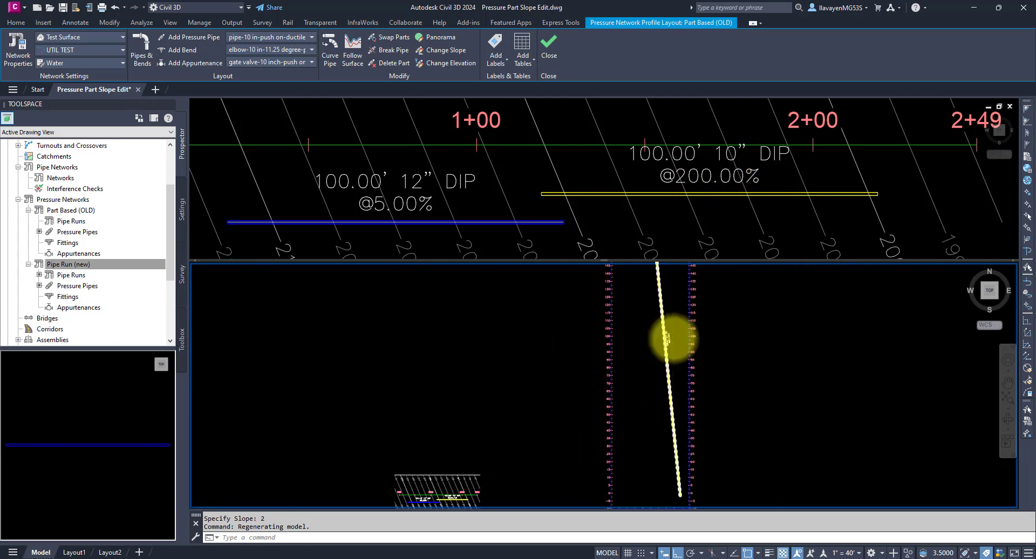
scroll(655, 367, "up", 3)
scroll(655, 368, "up", 4)
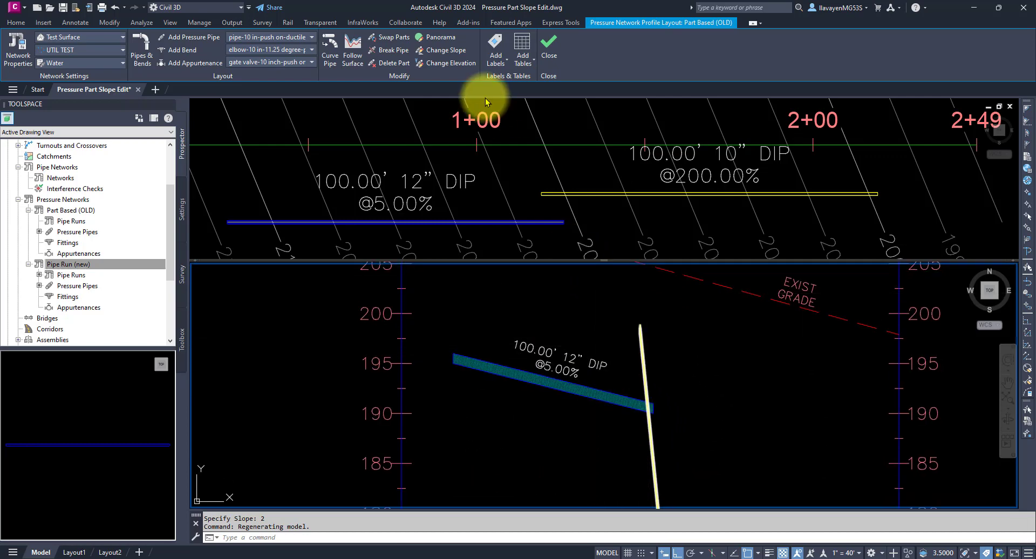
Re-slope the 10-inch DIP pipe from its upper end with .02, giving a 2.00% slope
left_click(444, 51)
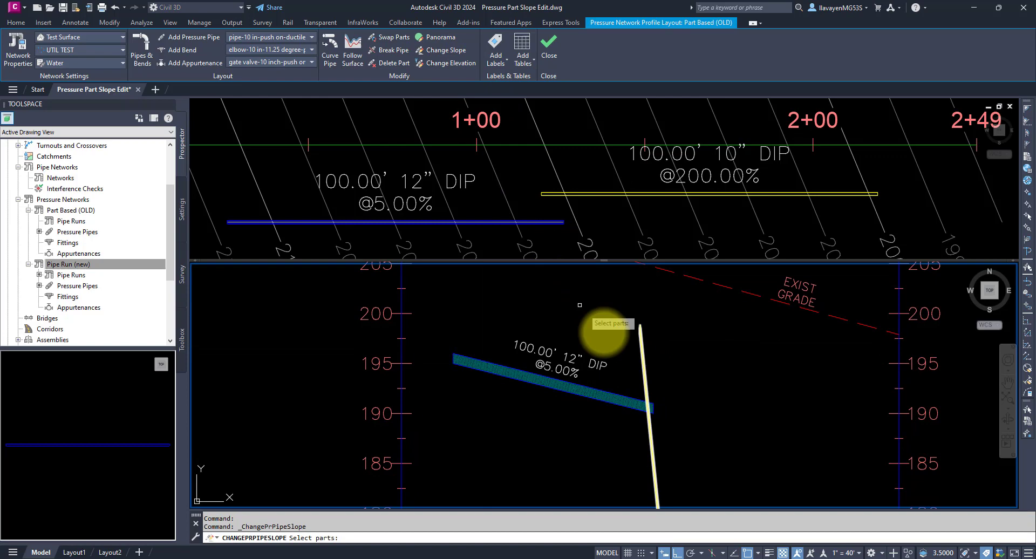
left_click(634, 330)
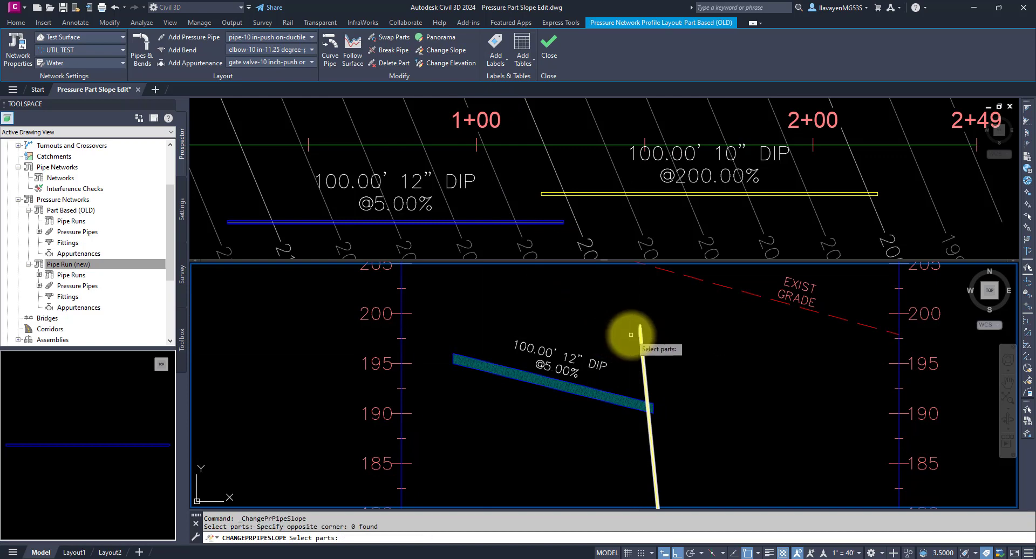
left_click(634, 331)
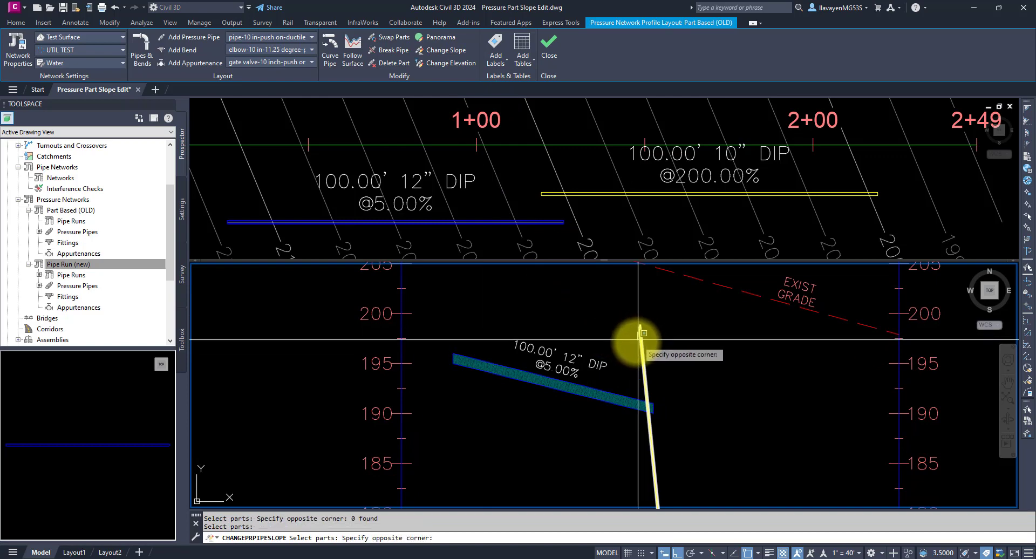
left_click(639, 334)
key("Return")
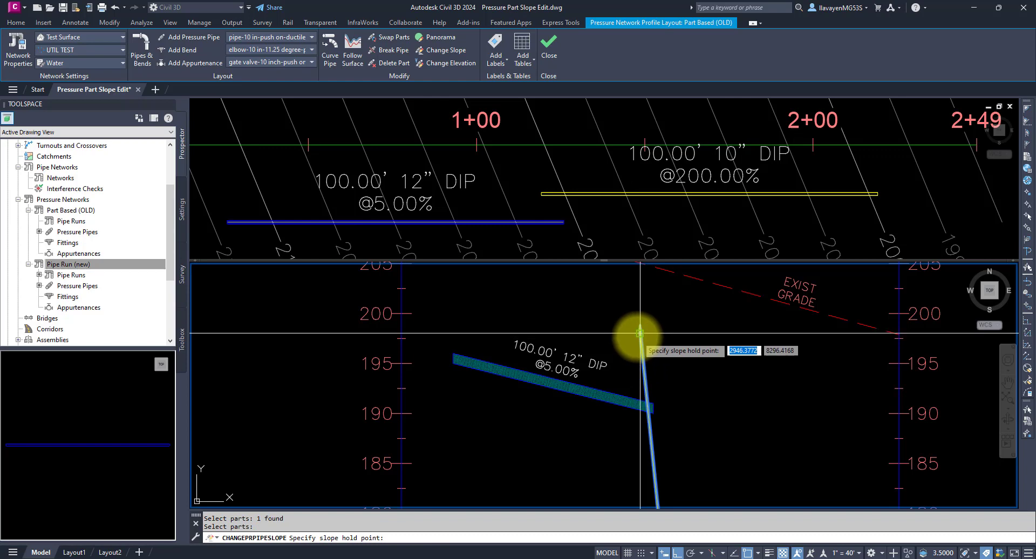
left_click(637, 335)
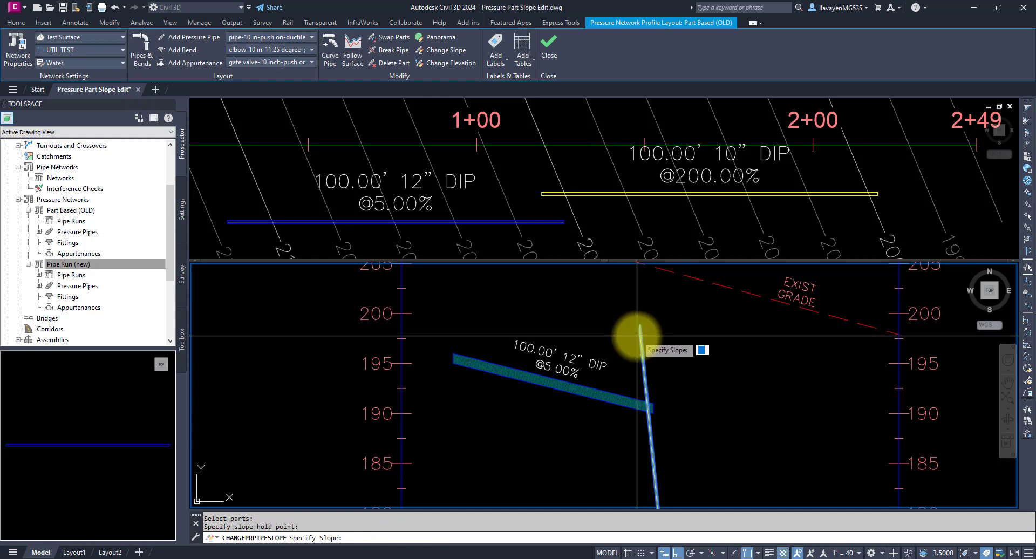
type(".02")
key("Return")
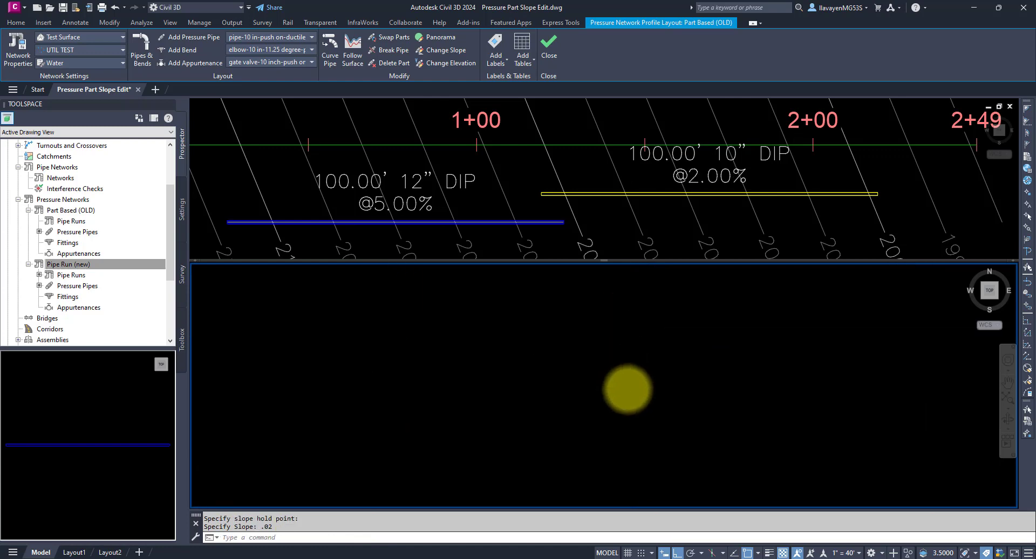
scroll(616, 379, "down", 5)
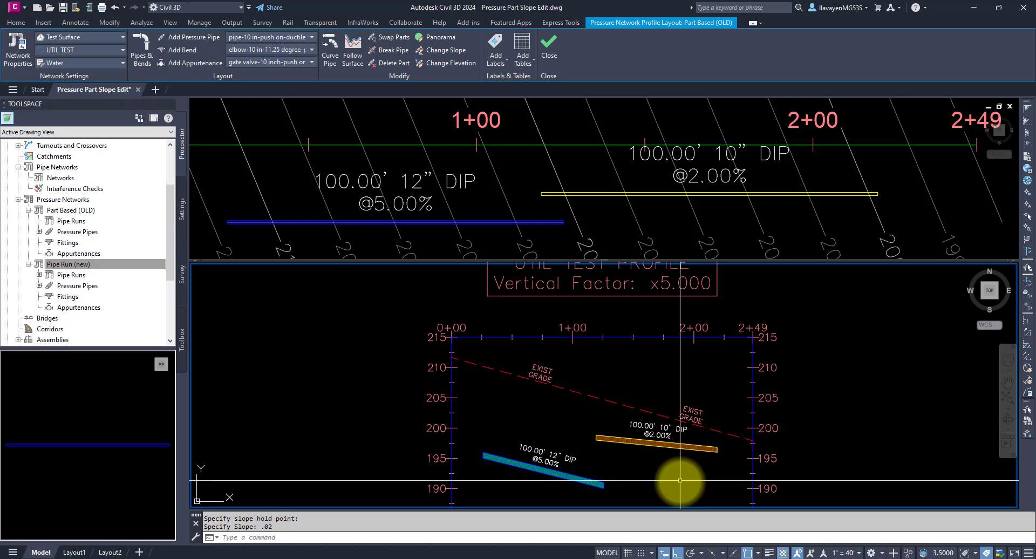
scroll(658, 463, "up", 4)
middle_click_drag(629, 438, 654, 428)
scroll(648, 426, "up", 3)
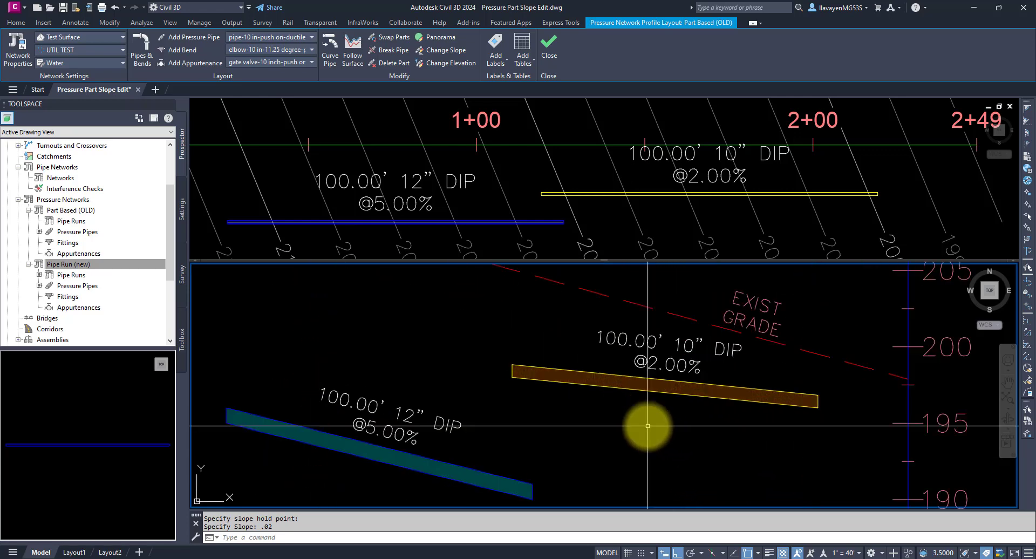
left_click(643, 198)
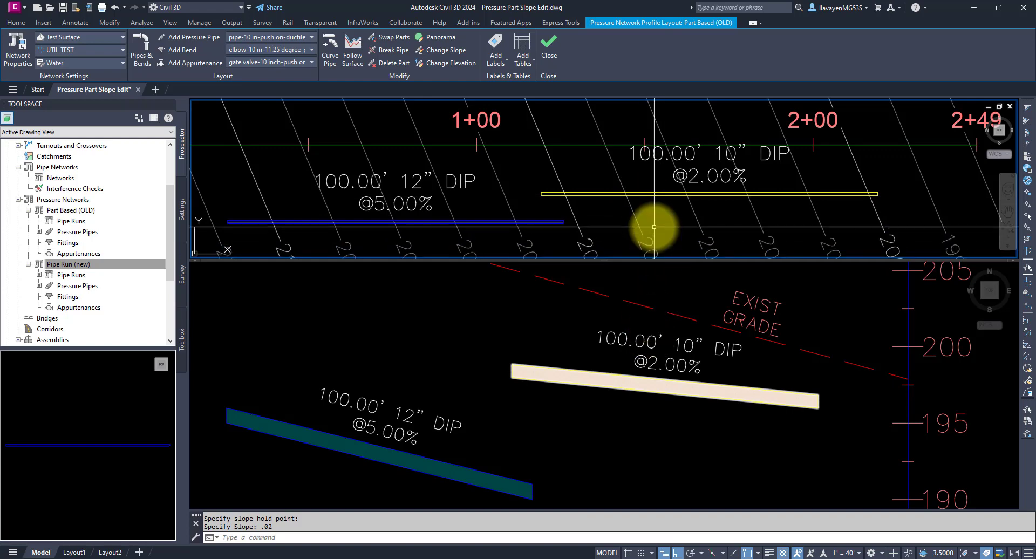
left_click(650, 196)
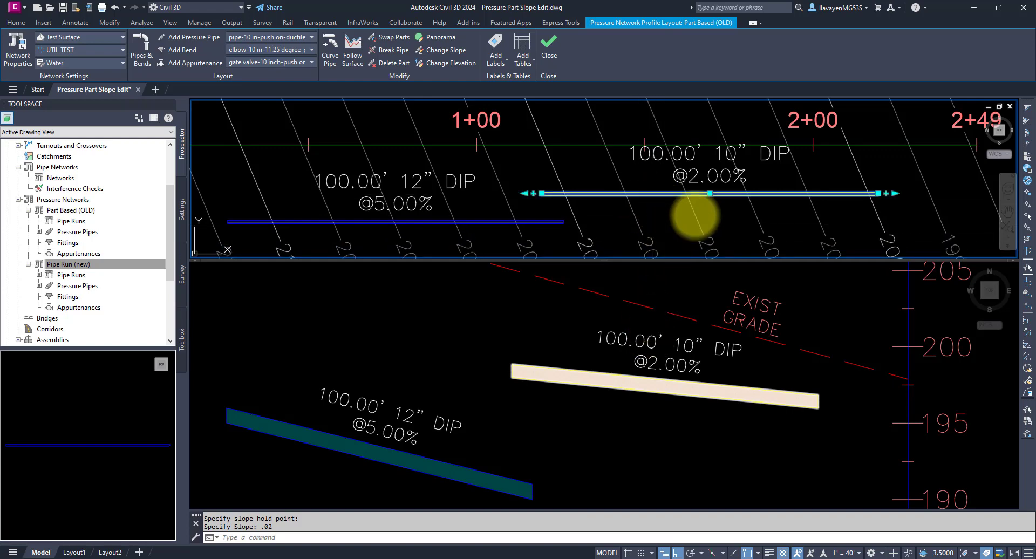
right_click(695, 216)
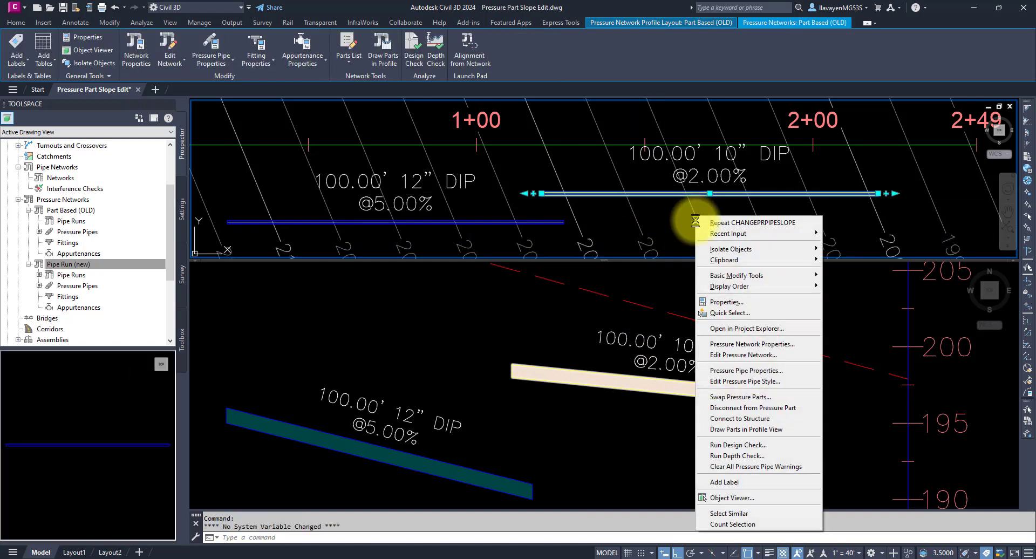
left_click(793, 370)
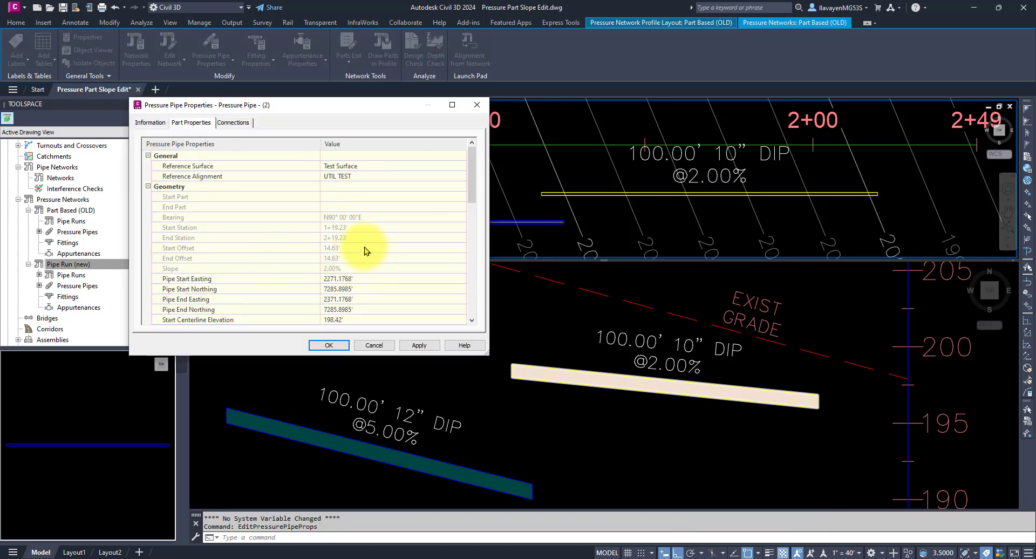
left_click(477, 106)
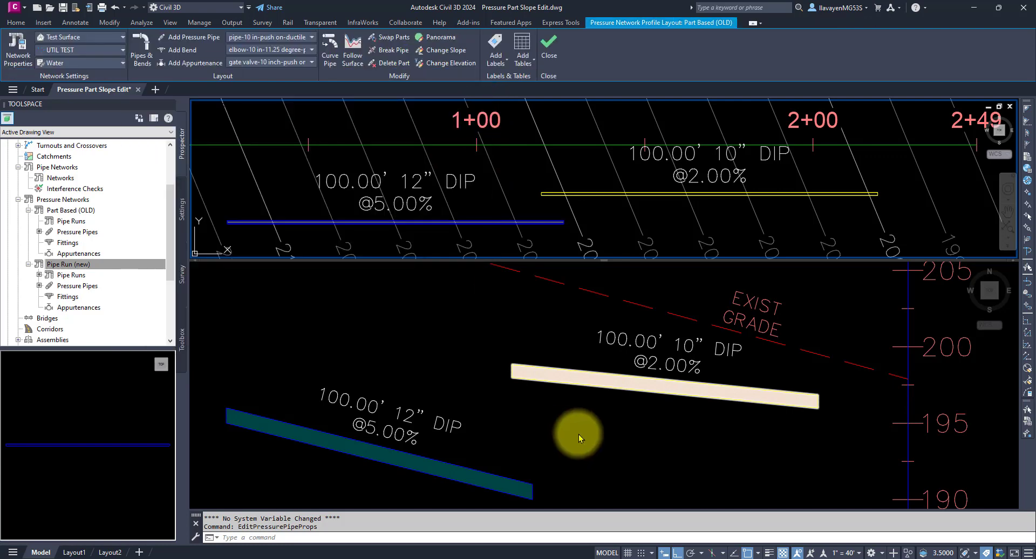